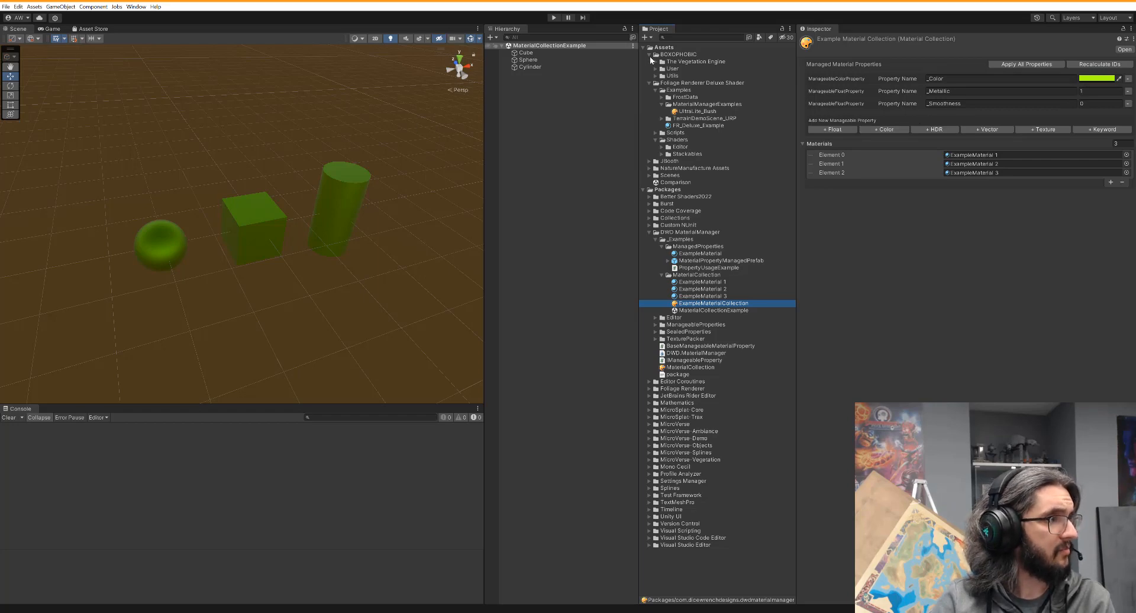
pyautogui.click(645, 37)
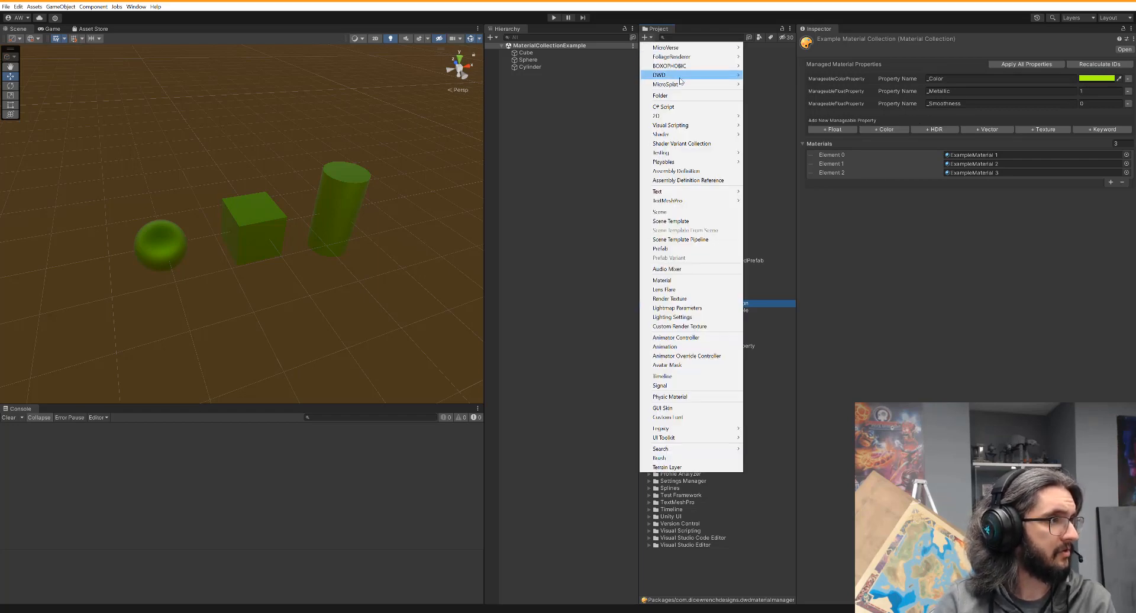
pyautogui.moveTo(680, 75)
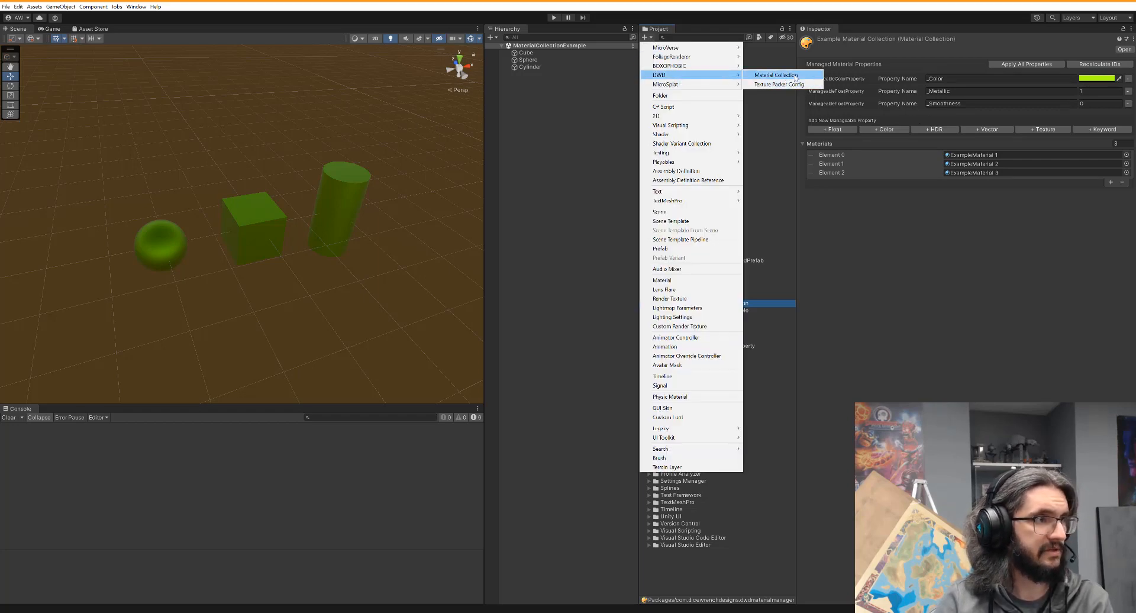
pyautogui.click(956, 292)
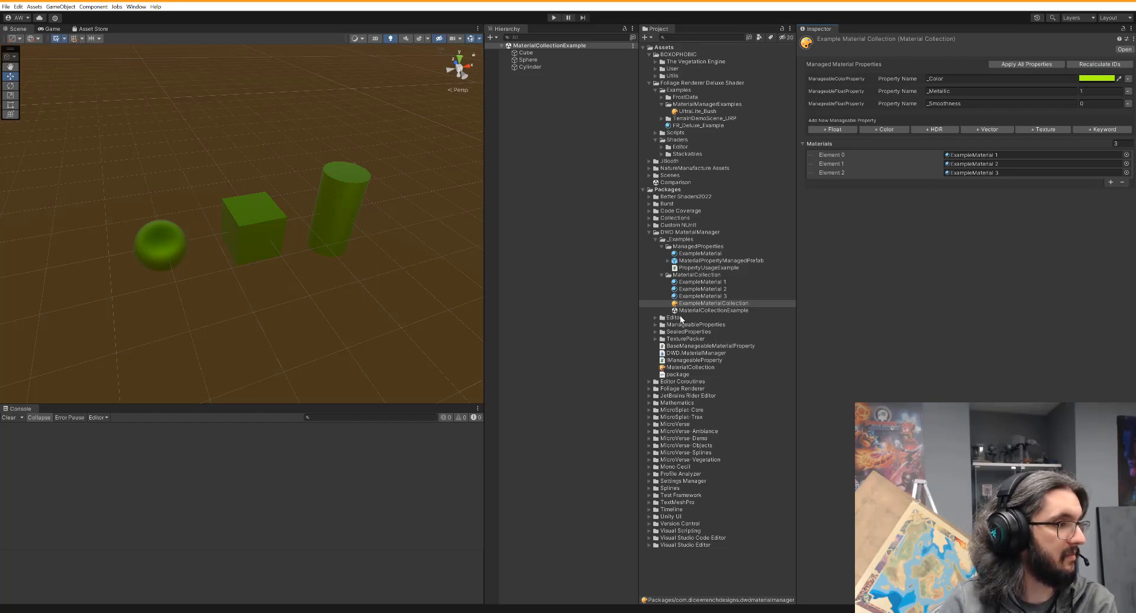
# Inspect which material is assigned to the Cube, the Sphere and the Cylinder in the scene.
pyautogui.click(532, 52)
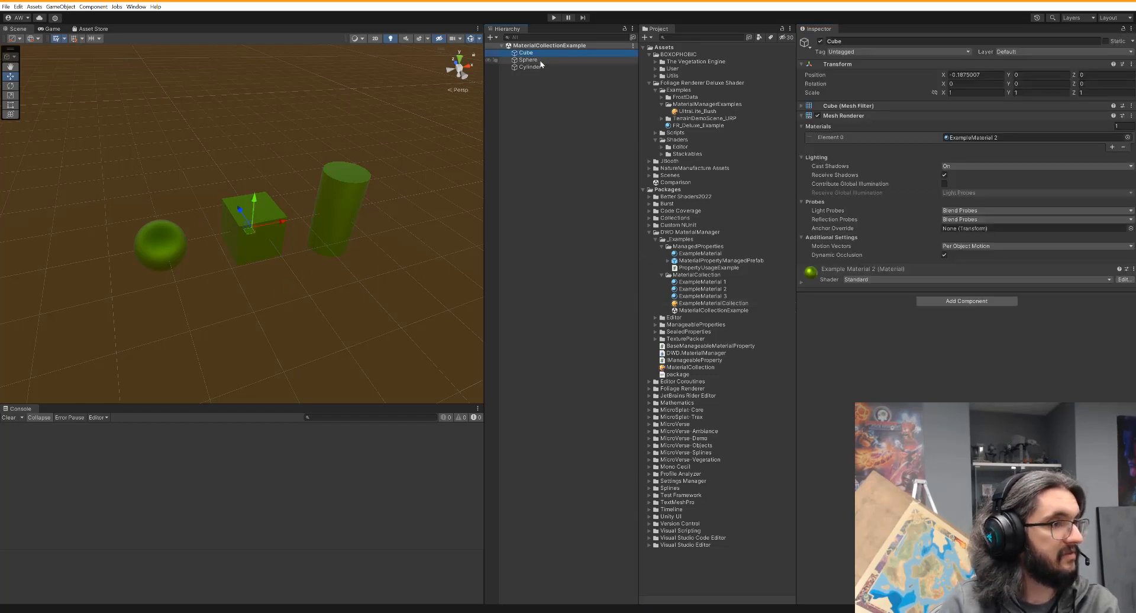
pyautogui.click(561, 60)
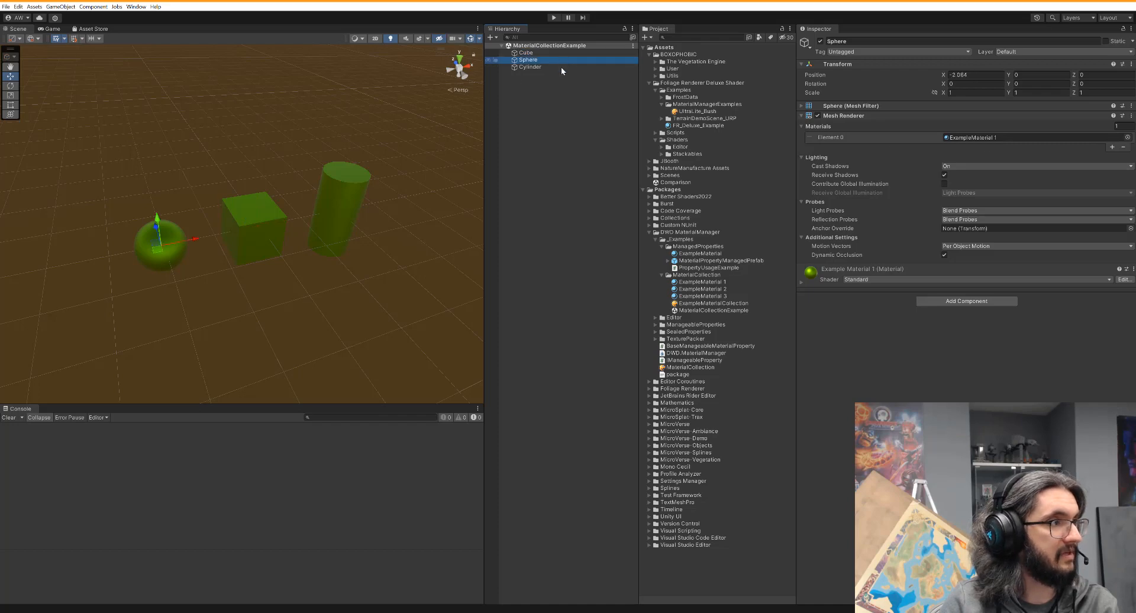
pyautogui.click(561, 67)
pyautogui.scroll(7, 299, 257)
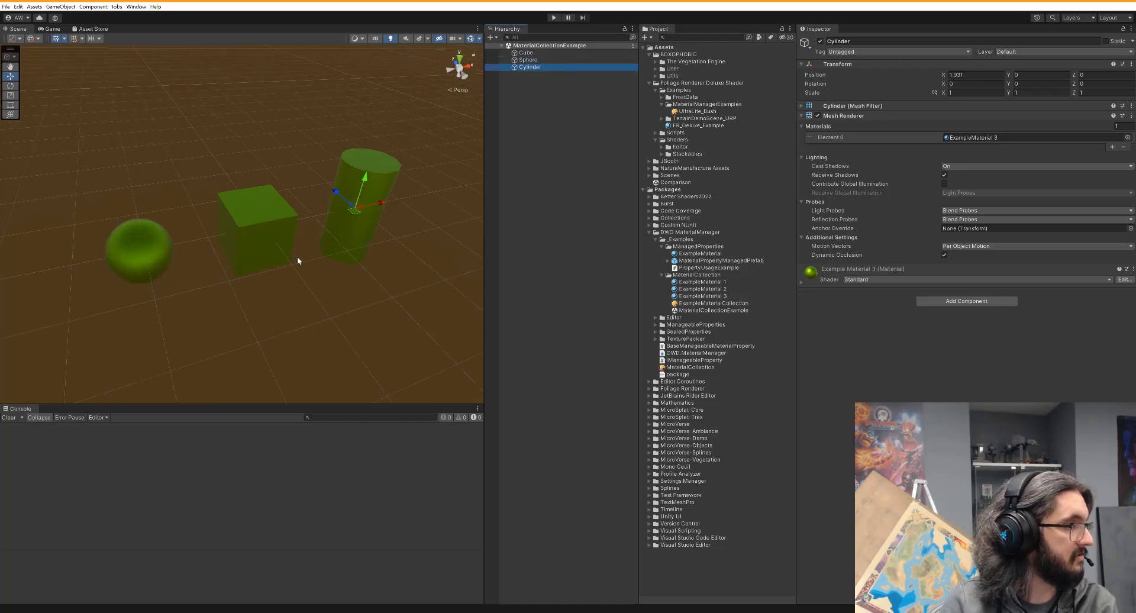
pyautogui.scroll(-3, 300, 257)
pyautogui.moveTo(360, 246)
pyautogui.mouseDown(button='middle')
pyautogui.moveTo(374, 207)
pyautogui.moveTo(355, 230)
pyautogui.mouseUp(button='middle')
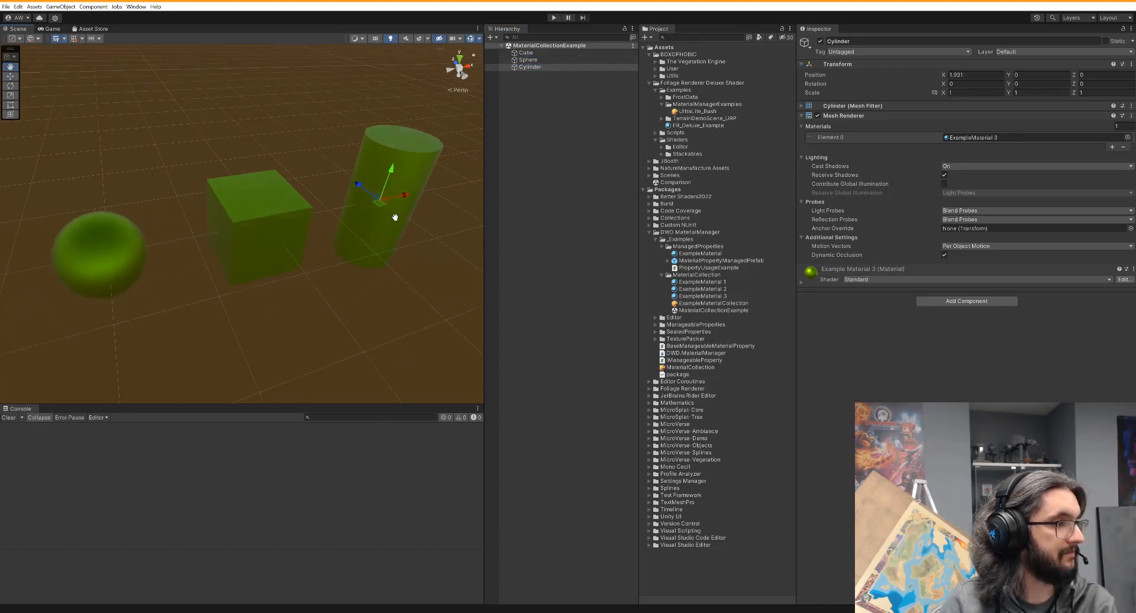
# Locate the three materials listed in ExampleMaterialCollection and compare them with the material assigned to the Cube.
pyautogui.click(702, 296)
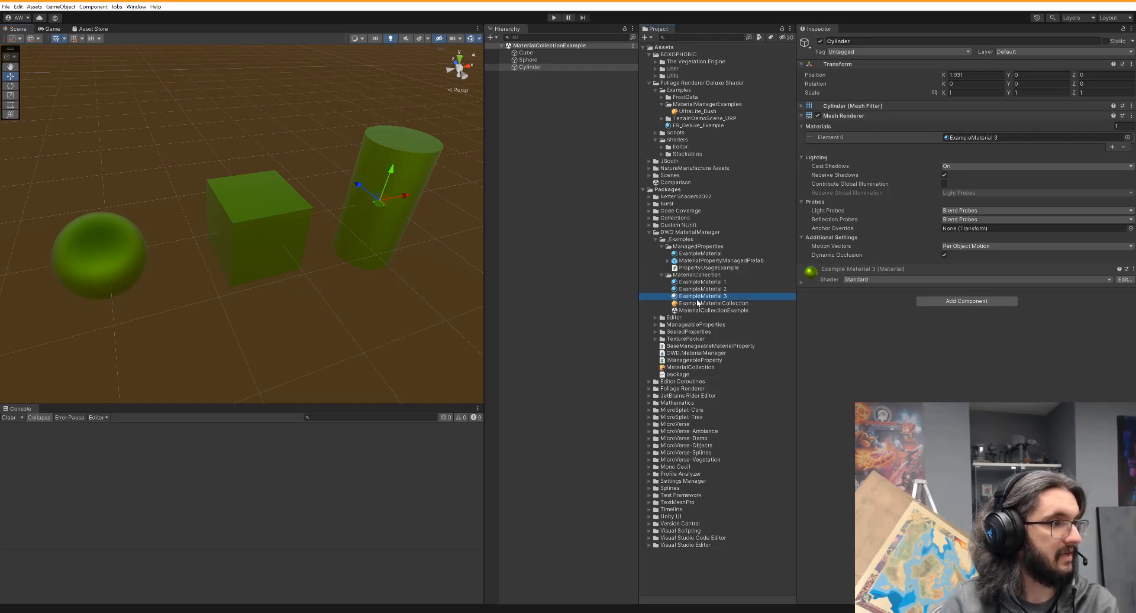
pyautogui.click(712, 303)
pyautogui.click(960, 156)
pyautogui.click(961, 164)
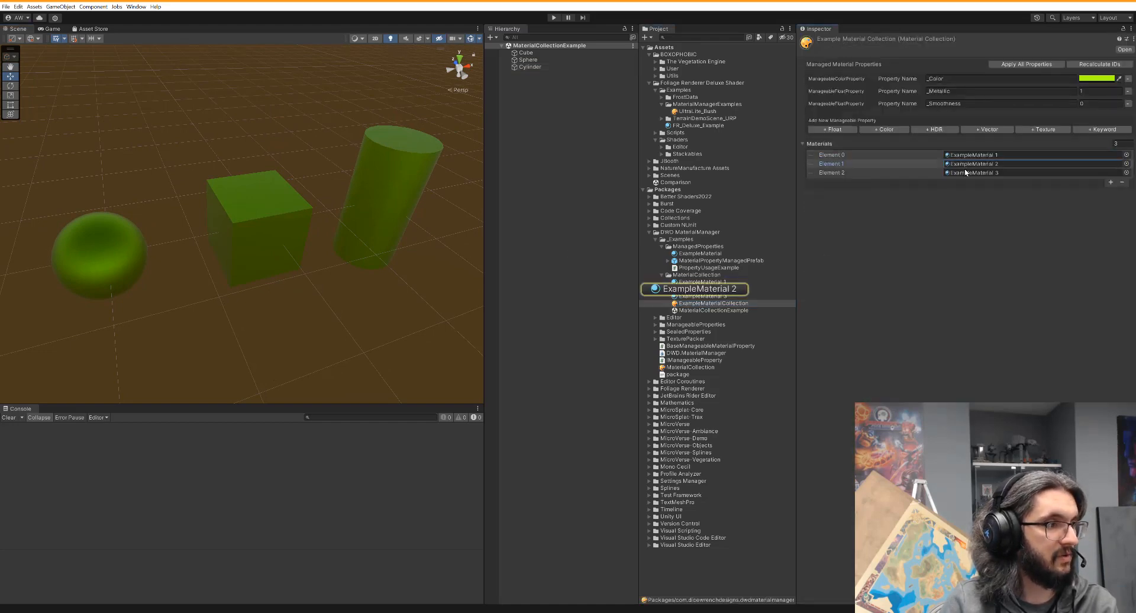
pyautogui.click(963, 172)
pyautogui.click(525, 53)
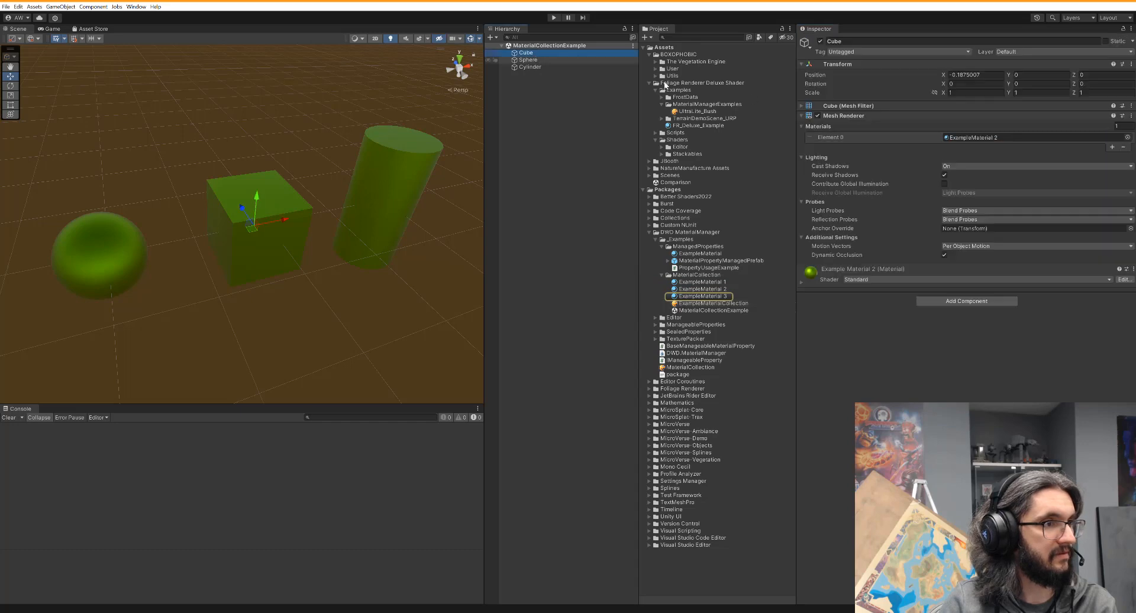
pyautogui.click(982, 138)
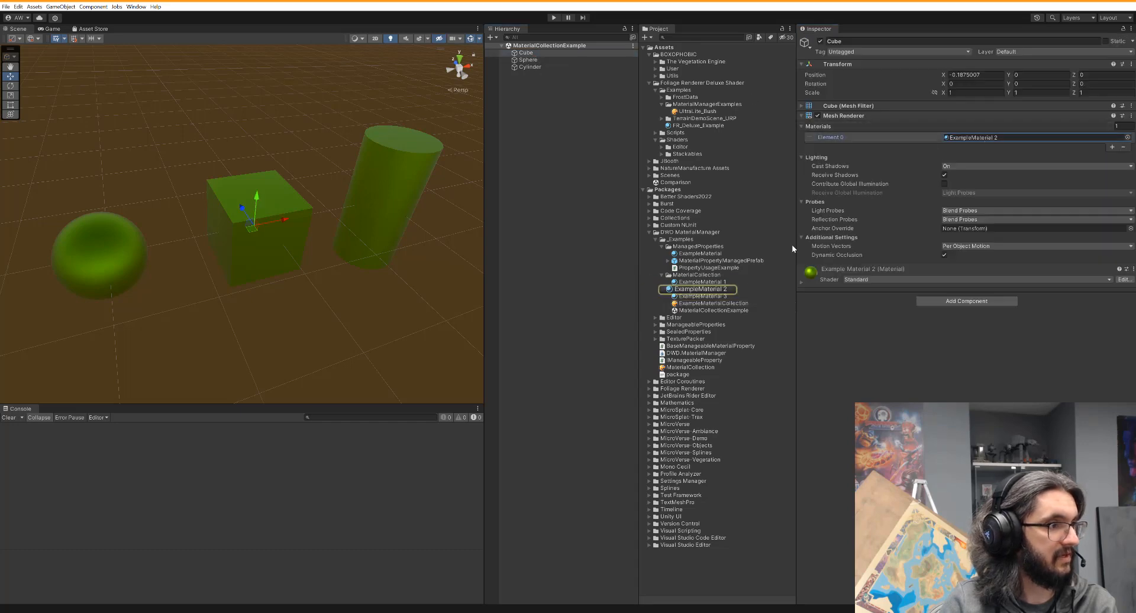
# Change the _Color property of ExampleMaterialCollection to pink.
pyautogui.click(704, 303)
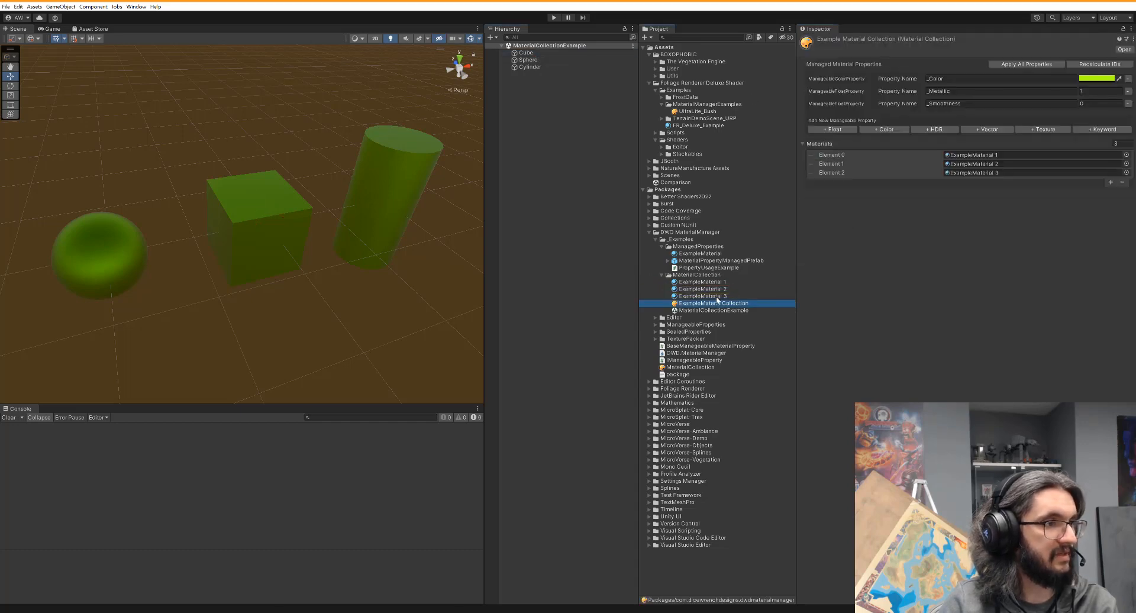
pyautogui.click(1104, 78)
pyautogui.moveTo(1128, 148)
pyautogui.mouseDown()
pyautogui.moveTo(1121, 162)
pyautogui.moveTo(1092, 130)
pyautogui.moveTo(1101, 124)
pyautogui.moveTo(1044, 99)
pyautogui.moveTo(1065, 180)
pyautogui.moveTo(1108, 117)
pyautogui.moveTo(1091, 106)
pyautogui.mouseUp()
pyautogui.click(1087, 151)
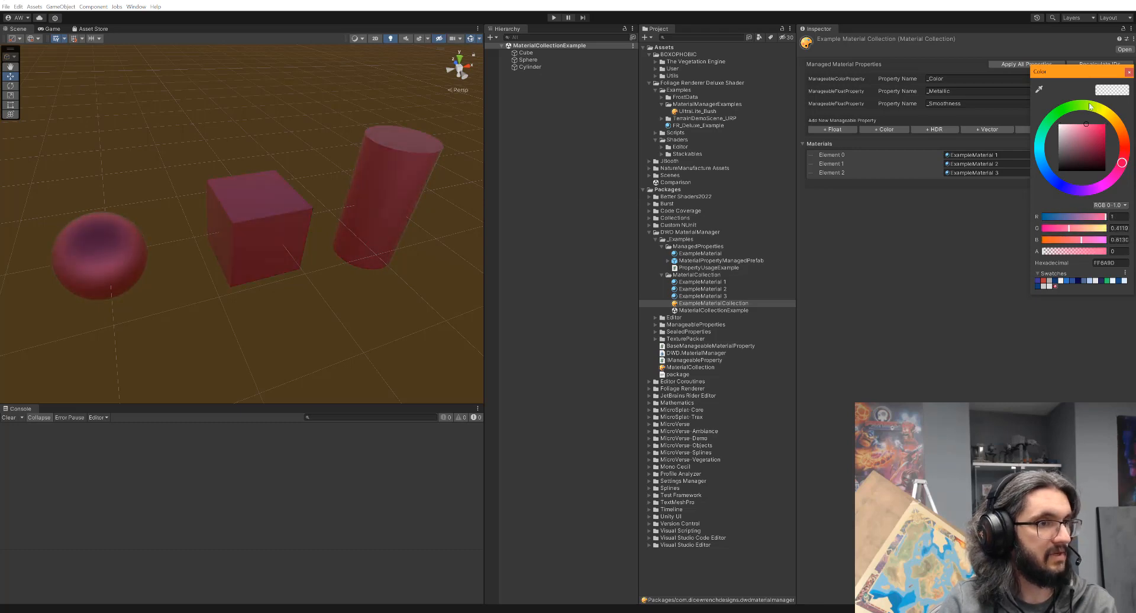
pyautogui.click(1129, 73)
# Set the collection's _Metallic value to 0 and its _Smoothness value to 1.
pyautogui.click(1089, 91)
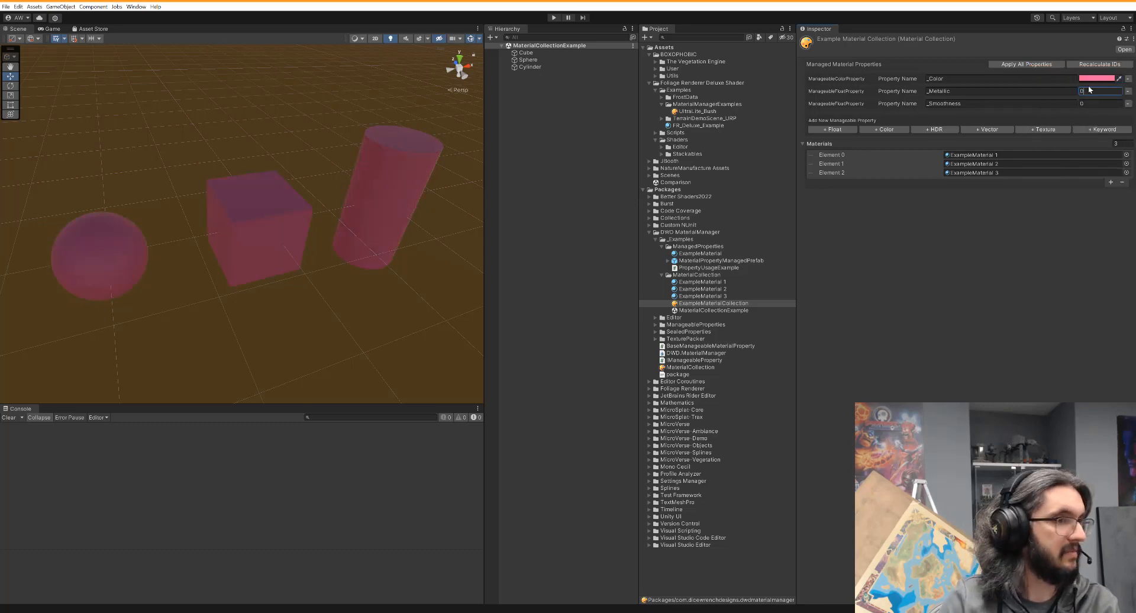
pyautogui.click(1102, 104)
pyautogui.write('1')
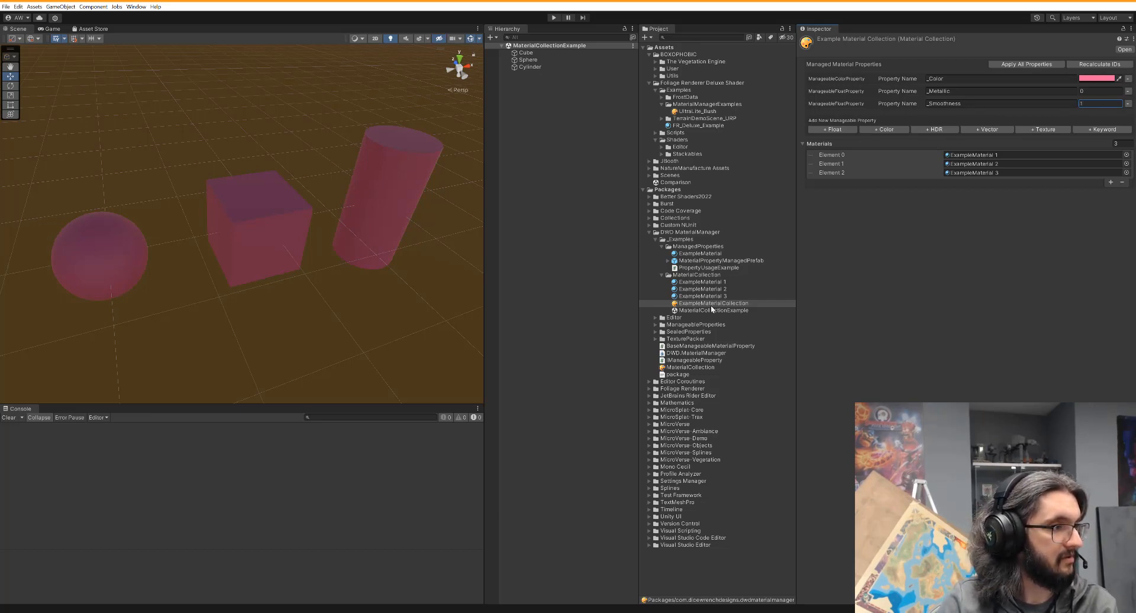
# Open the Standard shader used by ExampleMaterial 1 and check its property names for the smoothness property.
pyautogui.click(698, 283)
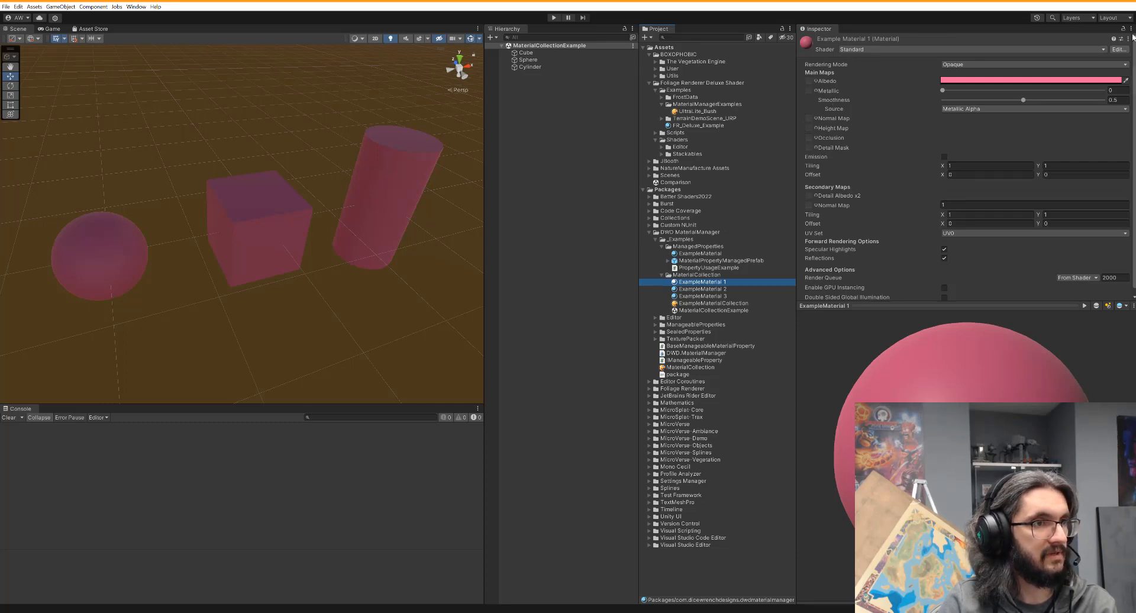
pyautogui.click(1127, 38)
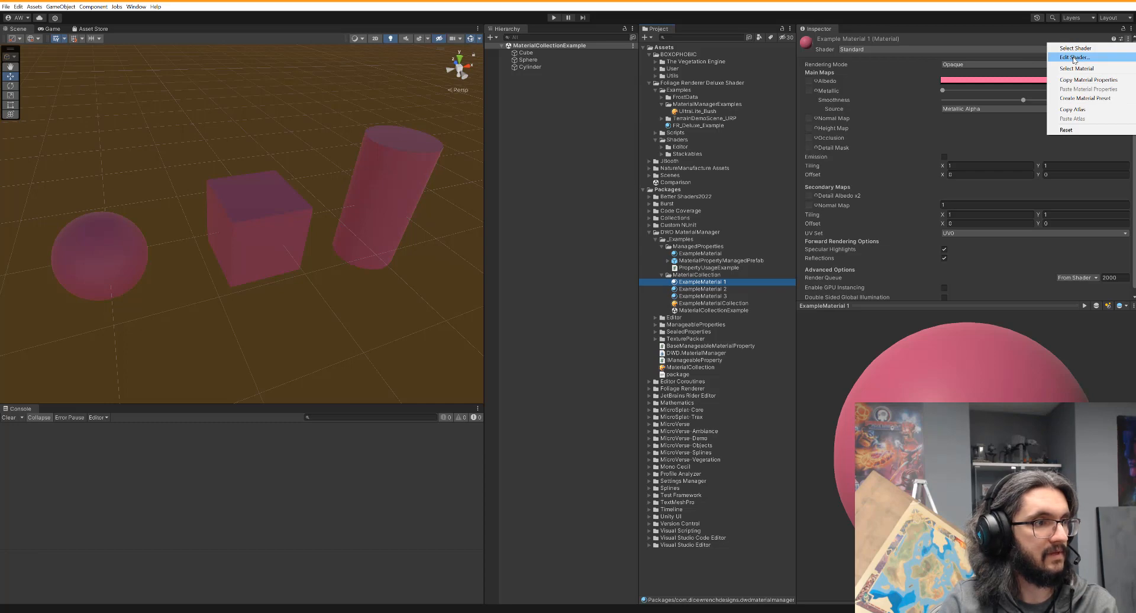
pyautogui.click(1074, 58)
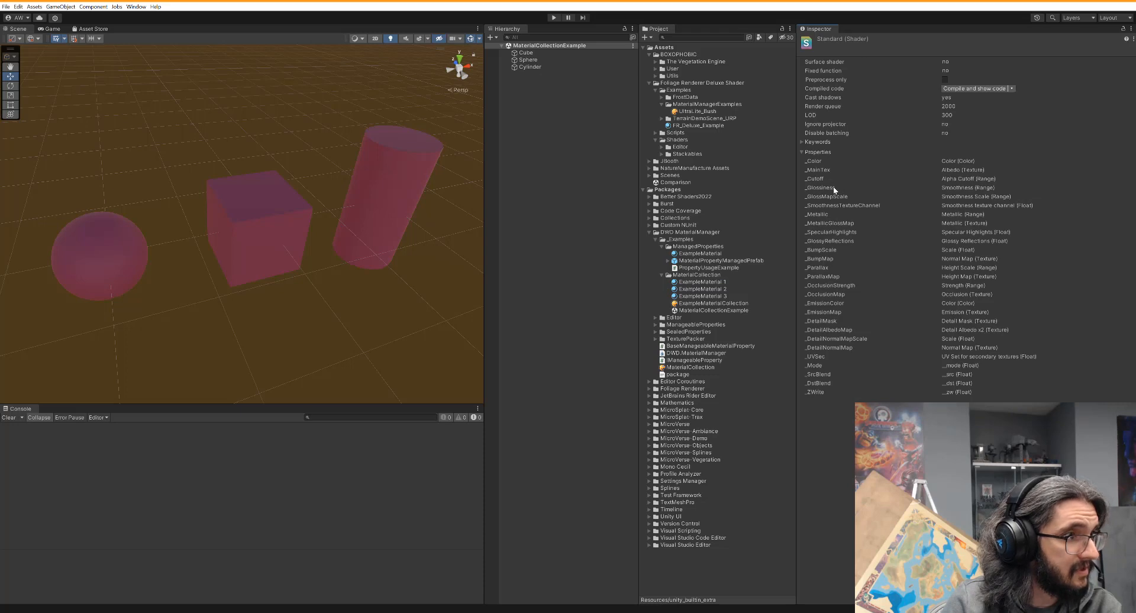
# Rename the collection's _Smoothness property to _Glossiness and apply all properties to the example materials.
pyautogui.click(702, 303)
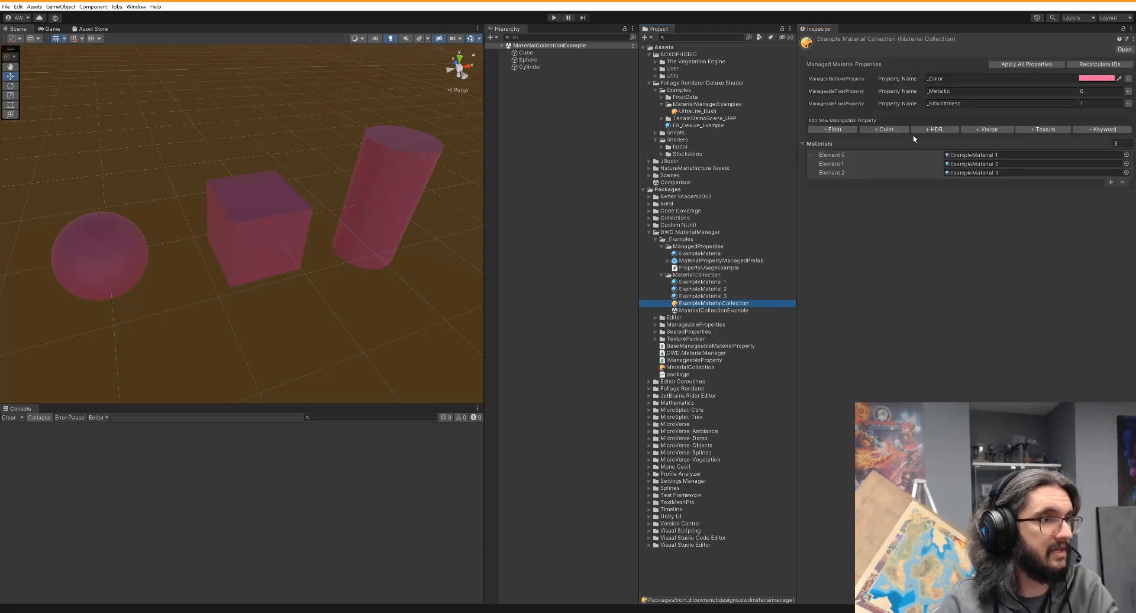
pyautogui.click(959, 104)
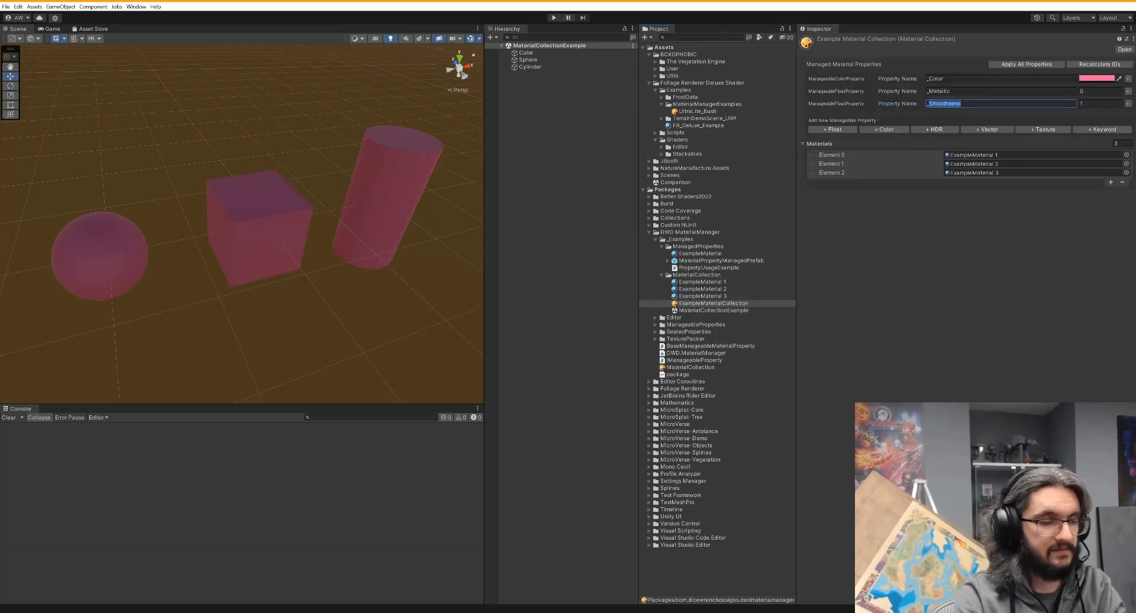
pyautogui.write('_Glossine')
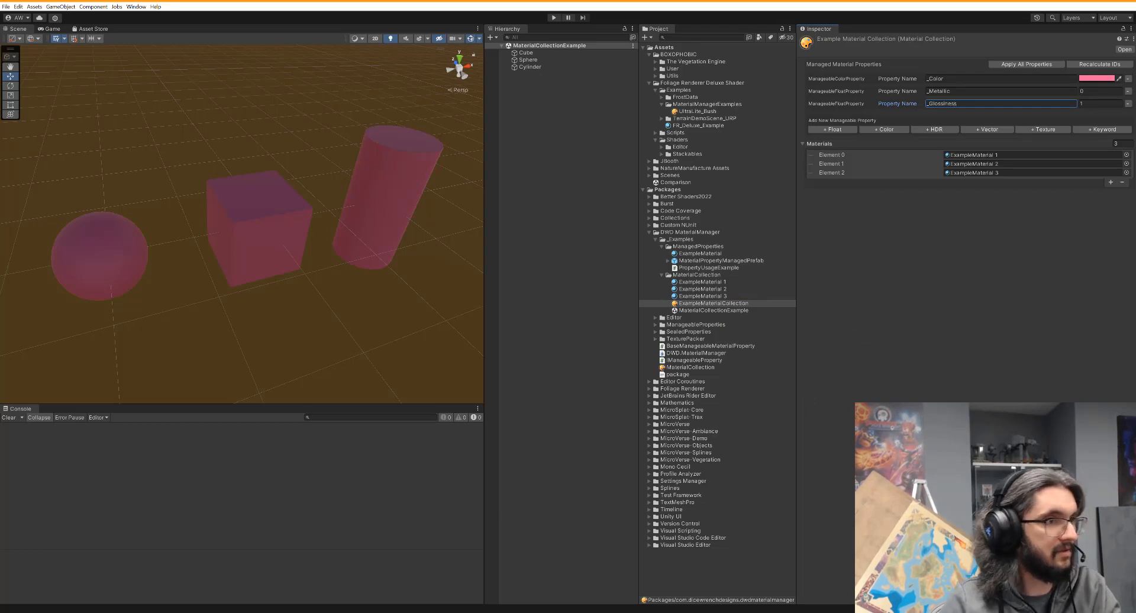
pyautogui.write('ss')
pyautogui.click(1034, 64)
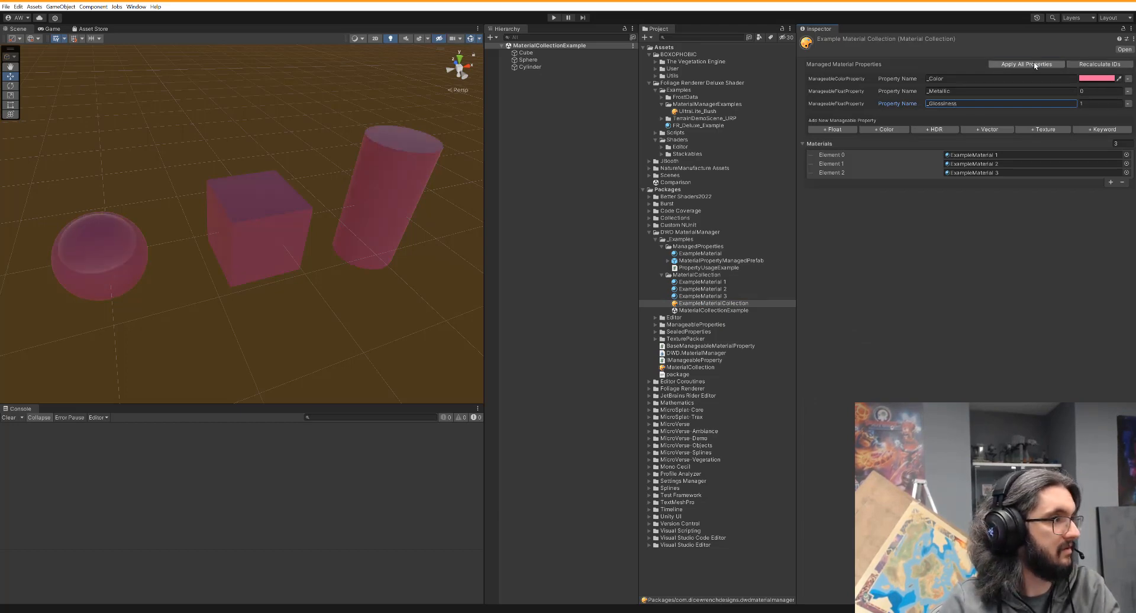
pyautogui.scroll(6, 390, 253)
pyautogui.moveTo(394, 239)
pyautogui.mouseDown(button='middle')
pyautogui.moveTo(390, 252)
pyautogui.moveTo(385, 238)
pyautogui.mouseUp(button='middle')
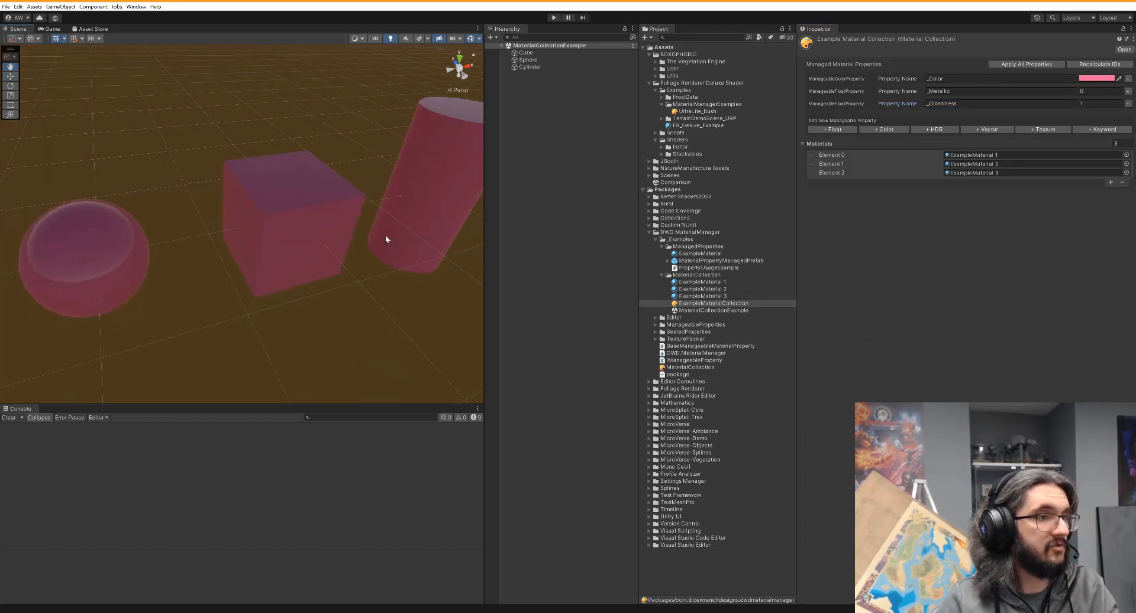
pyautogui.click(957, 102)
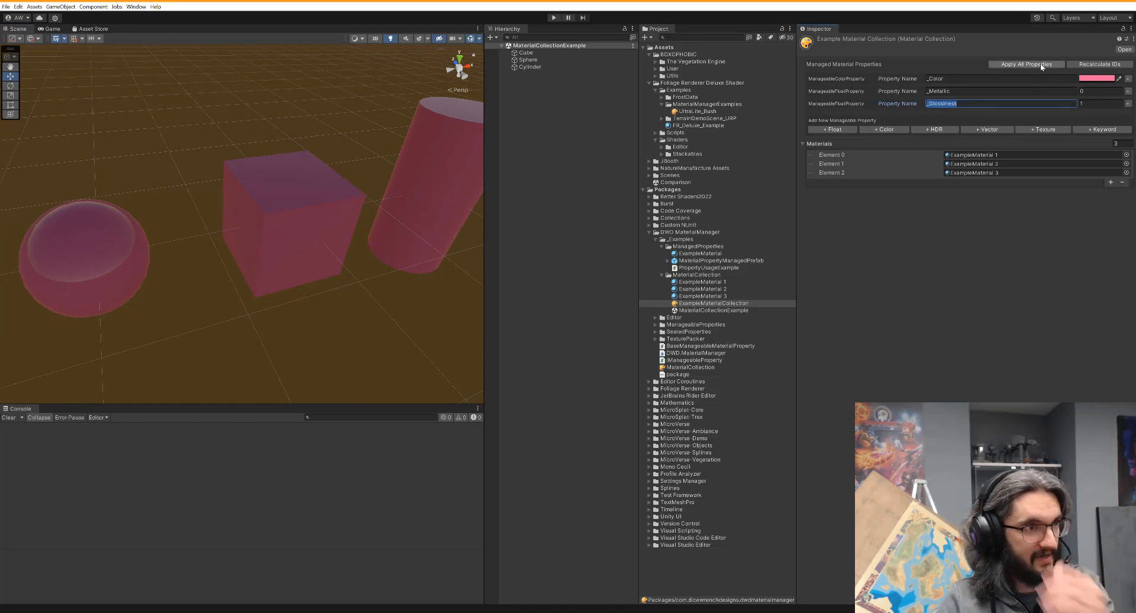
pyautogui.moveTo(332, 262); pyautogui.dragTo(346, 239, button='middle')
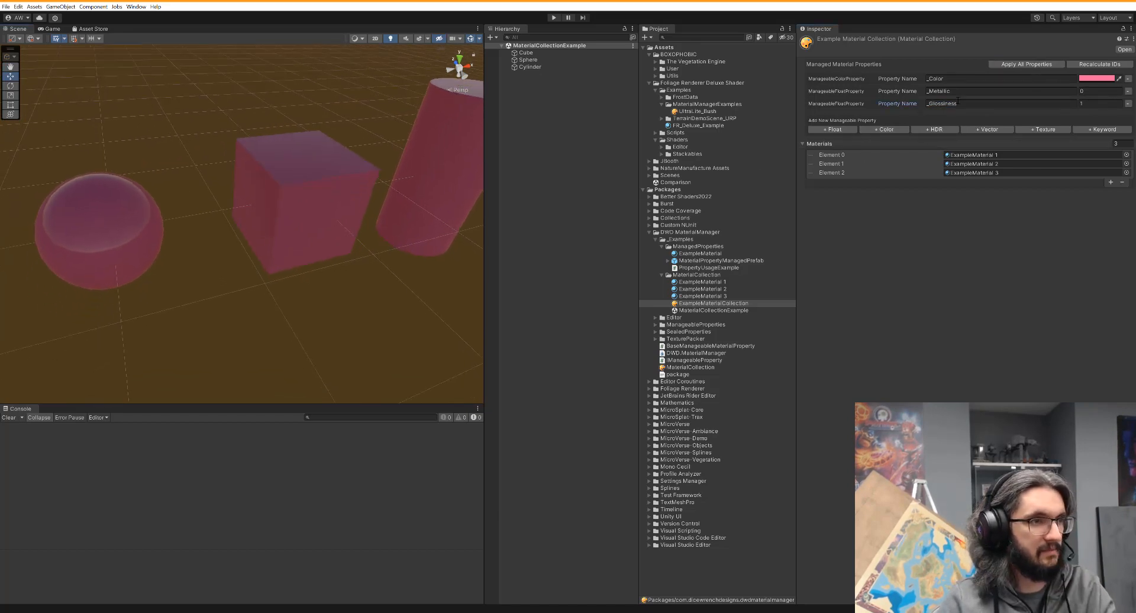
pyautogui.keyDown('alt'); pyautogui.moveTo(317, 243); pyautogui.dragTo(296, 190); pyautogui.keyUp('alt')
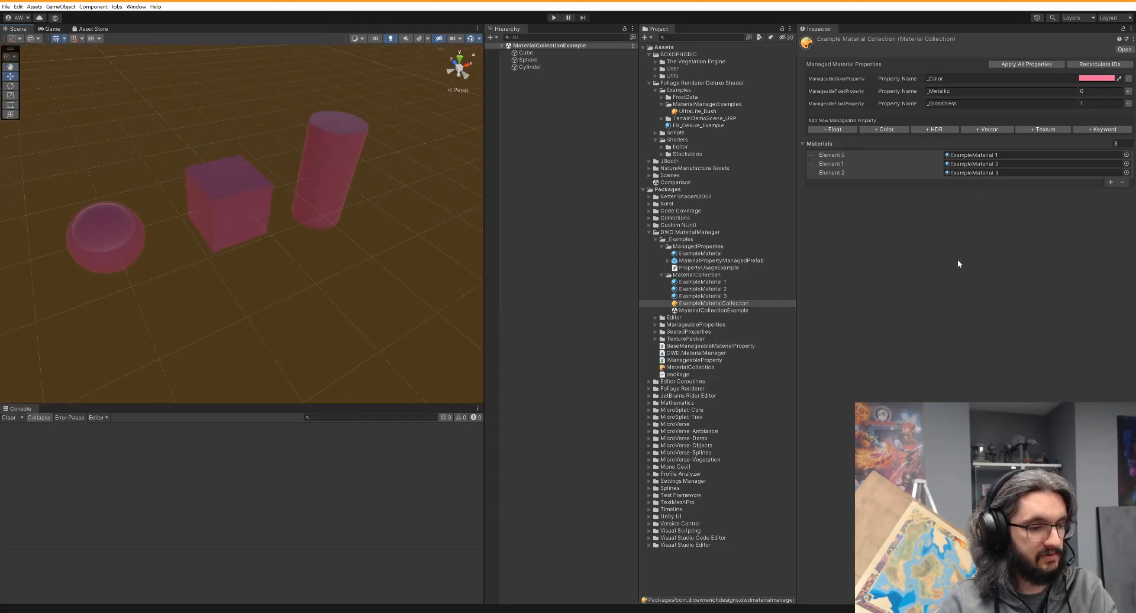
# Undo the property name, smoothness, metallic and color edits made to ExampleMaterialCollection.
pyautogui.hotkey('ctrl', 'z')
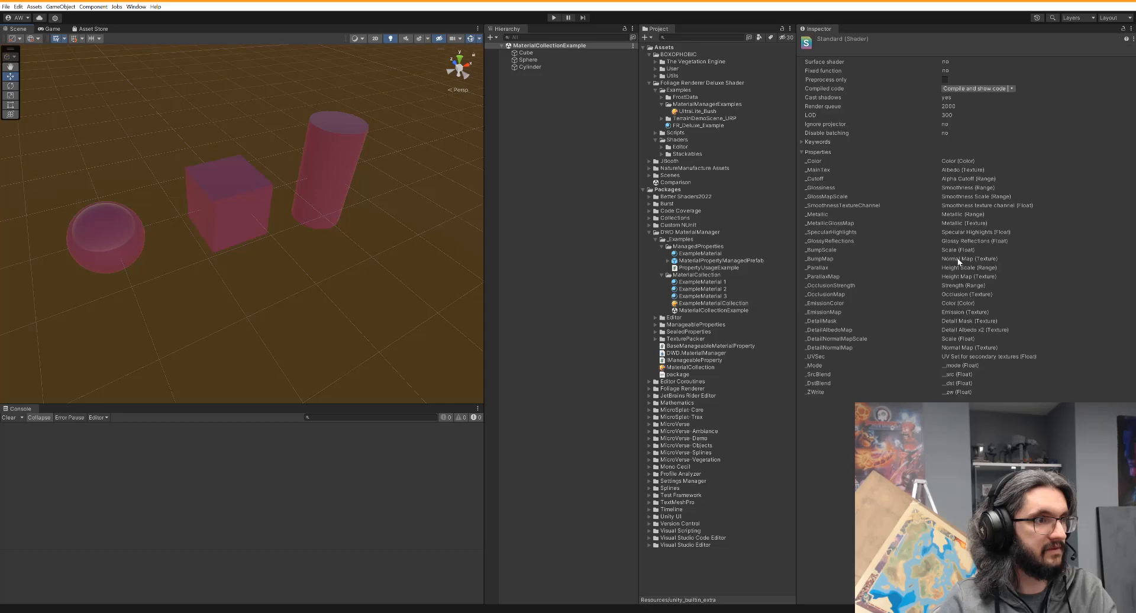
pyautogui.click(697, 303)
pyautogui.hotkey('ctrl', 'z')
pyautogui.hotkey('ctrl', 'z')
pyautogui.hotkey('ctrl', 'z')
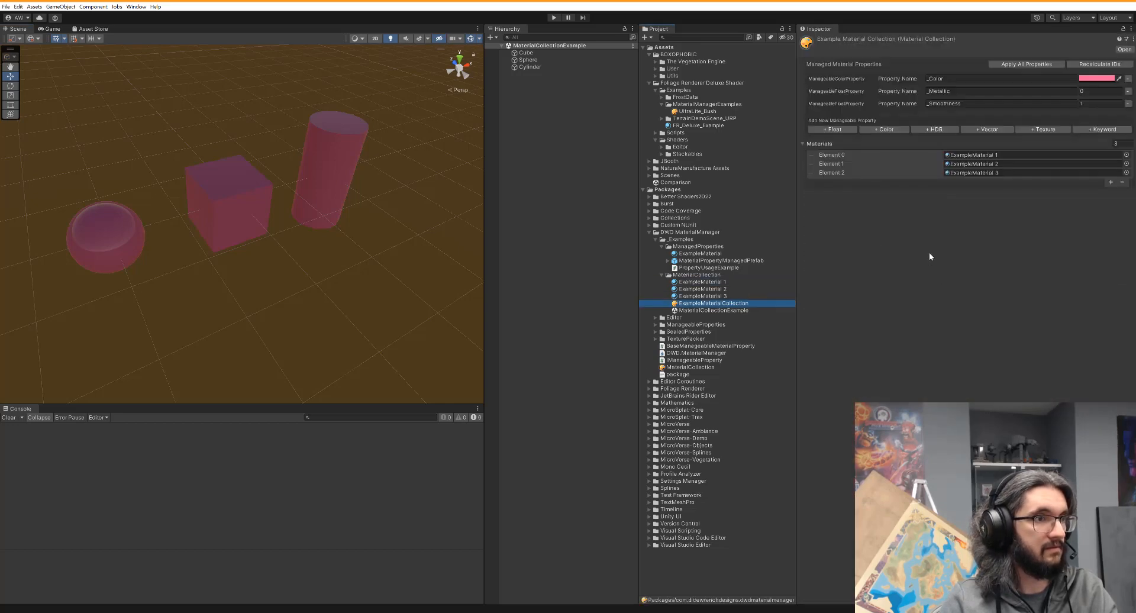
pyautogui.hotkey('ctrl', 'z')
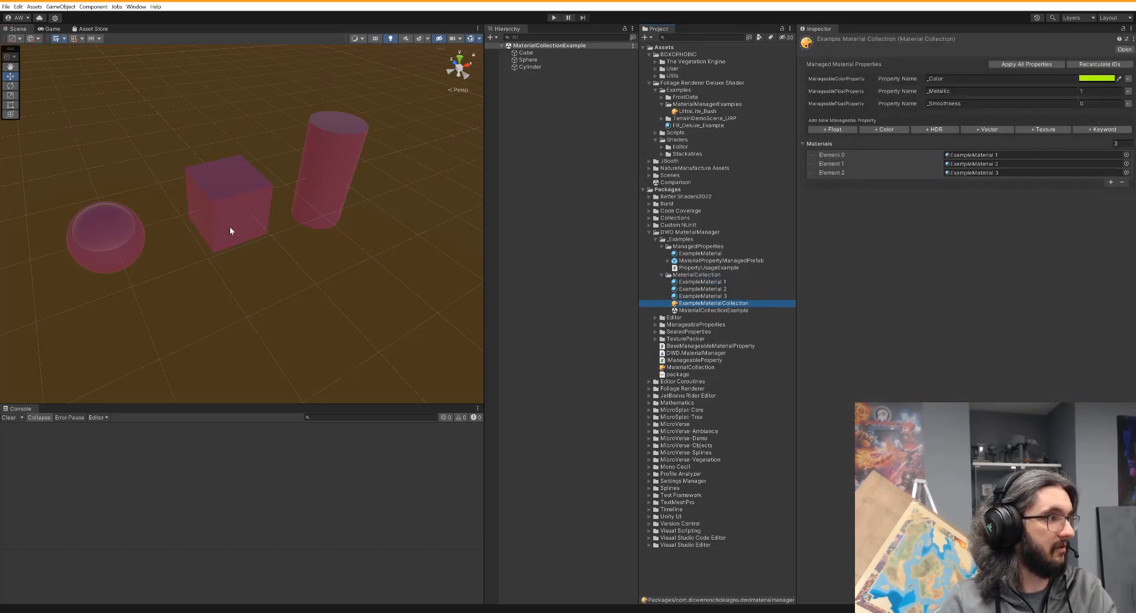
# Apply all properties of ExampleMaterialCollection to its three materials.
pyautogui.moveTo(380, 267); pyautogui.dragTo(479, 281, button='middle')
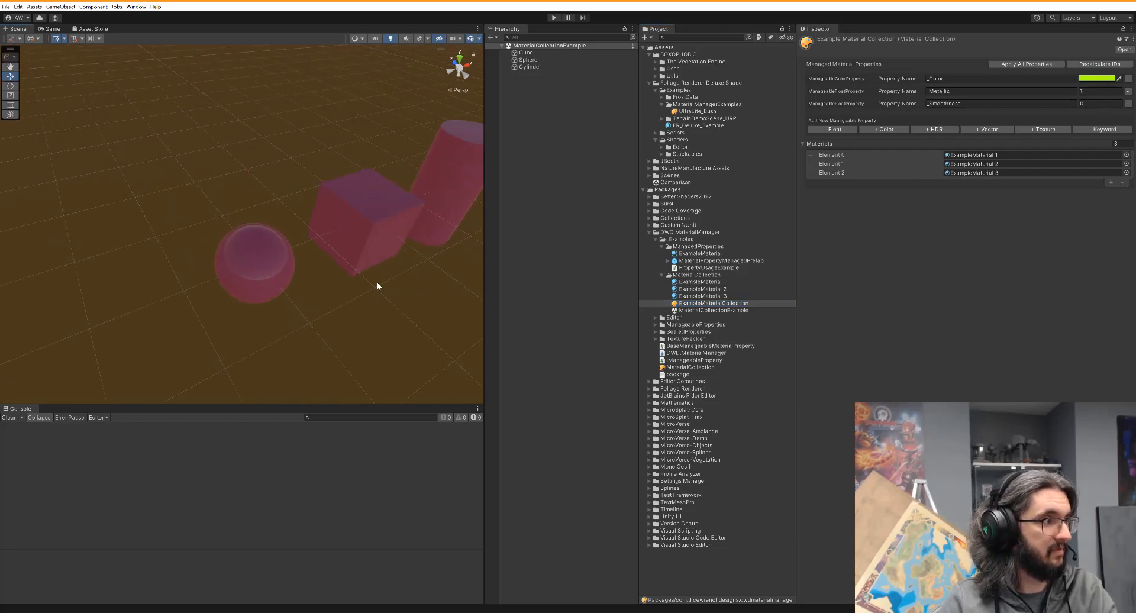
pyautogui.scroll(3, 379, 283)
pyautogui.moveTo(408, 278); pyautogui.dragTo(328, 274, button='middle')
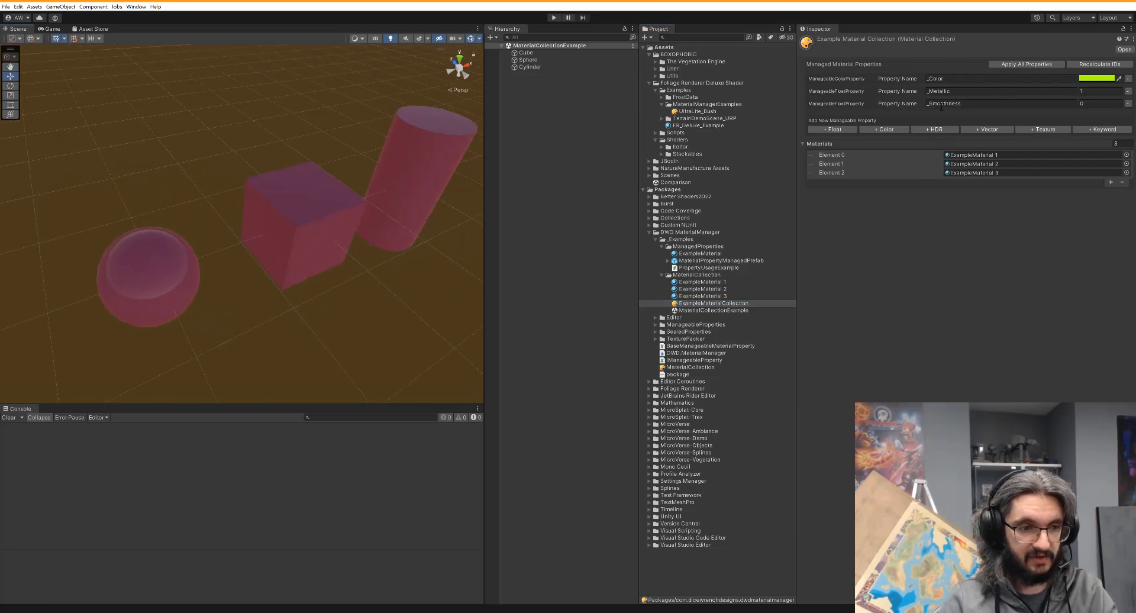
pyautogui.click(1024, 64)
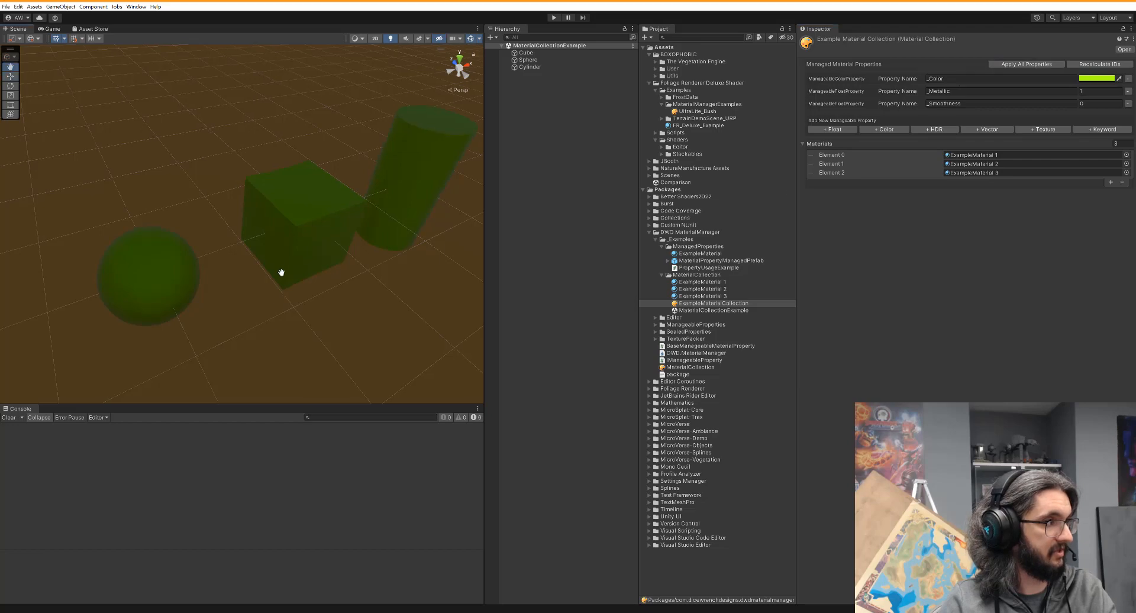
# Examine the sphere, cube and cylinder from several angles, then reselect ExampleMaterialCollection.
pyautogui.moveTo(281, 273); pyautogui.dragTo(269, 236, button='middle')
pyautogui.click(381, 163)
pyautogui.keyDown('alt'); pyautogui.moveTo(376, 228); pyautogui.dragTo(299, 168); pyautogui.keyUp('alt')
pyautogui.click(332, 236)
pyautogui.moveTo(332, 235); pyautogui.dragTo(136, 217, button='middle')
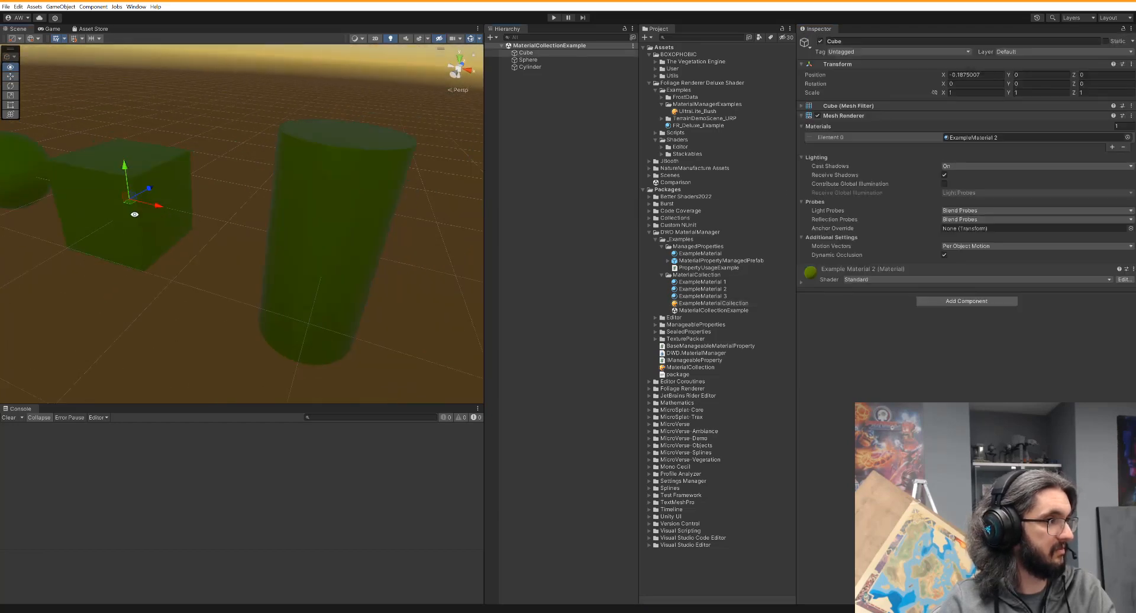
pyautogui.keyDown('alt'); pyautogui.moveTo(134, 214); pyautogui.dragTo(271, 226); pyautogui.keyUp('alt')
pyautogui.scroll(-4, 272, 226)
pyautogui.moveTo(289, 224); pyautogui.dragTo(366, 208, button='middle')
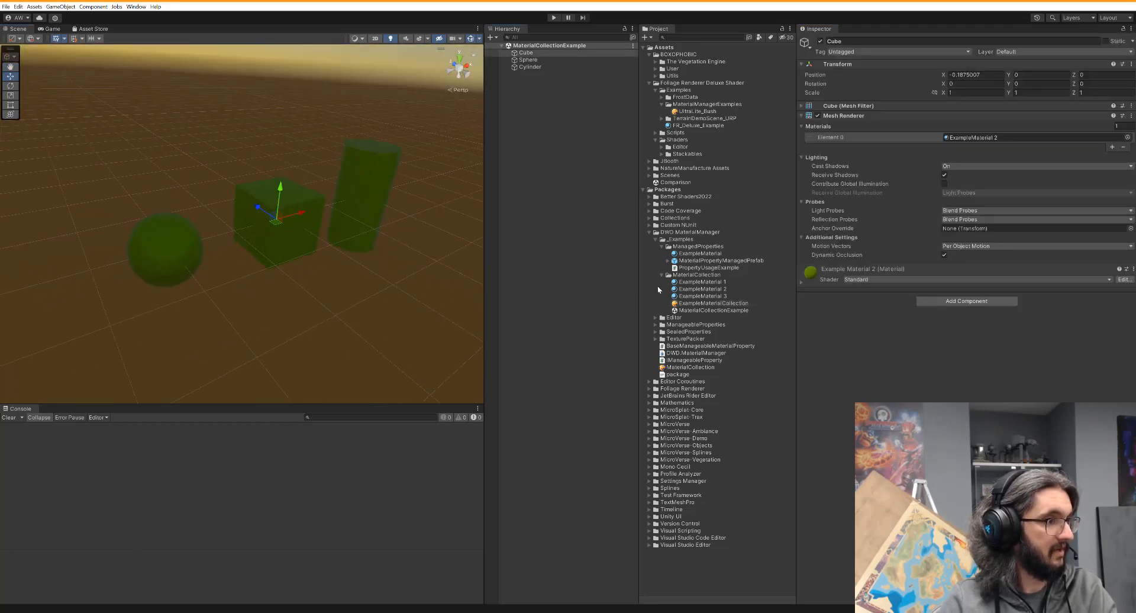
pyautogui.click(707, 303)
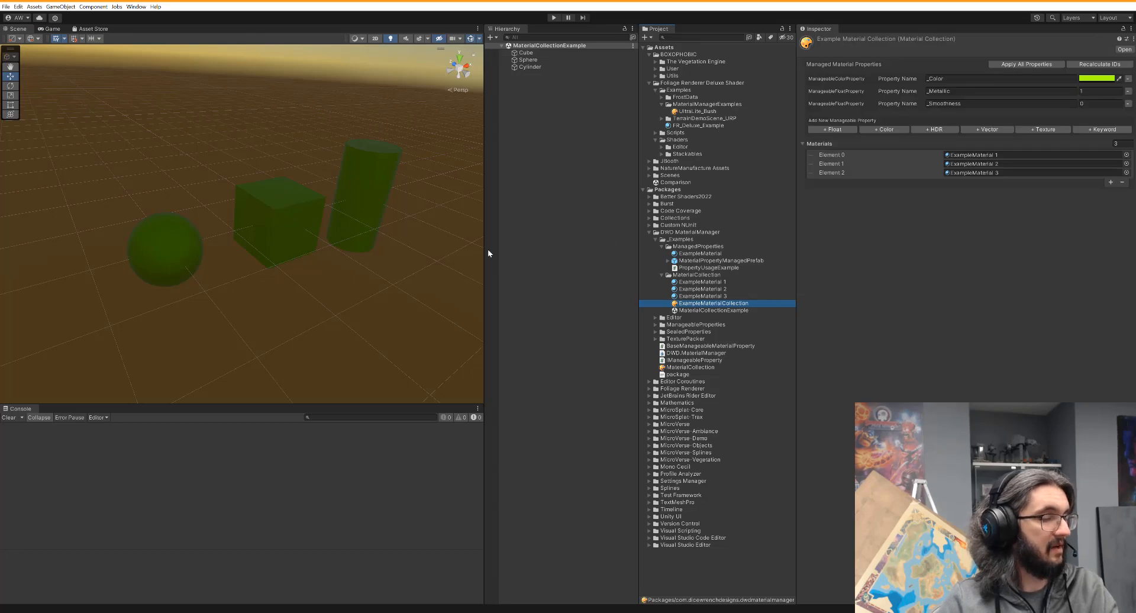
pyautogui.scroll(3, 380, 236)
pyautogui.scroll(-3, 361, 249)
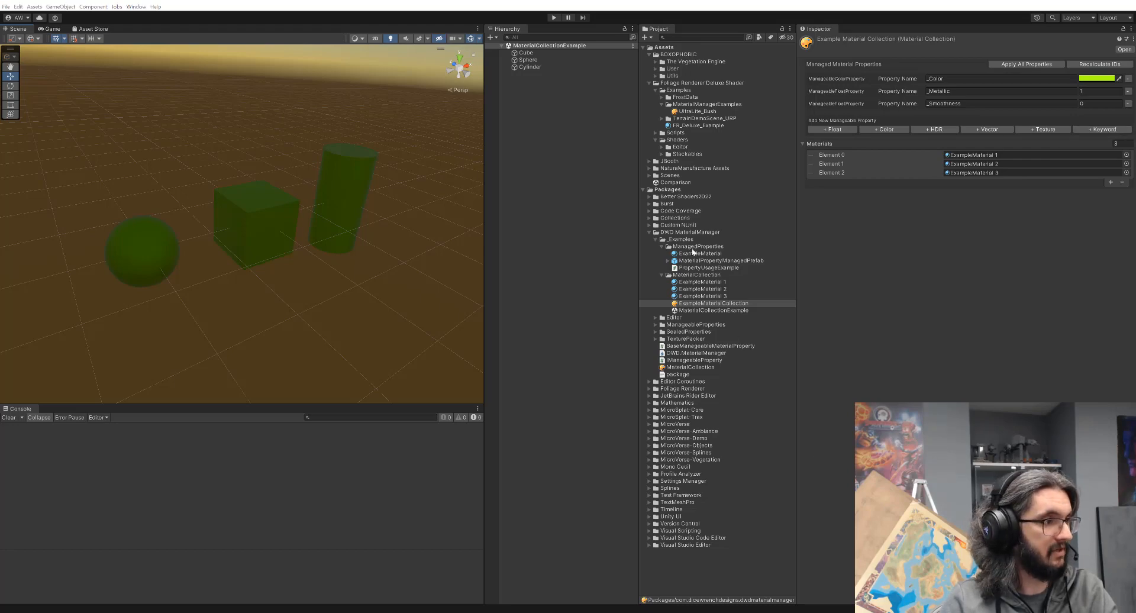
# Expand the SealedProperties folder and read the opening comment about keyword limitations in the SealedKeywordProperty script.
pyautogui.click(655, 332)
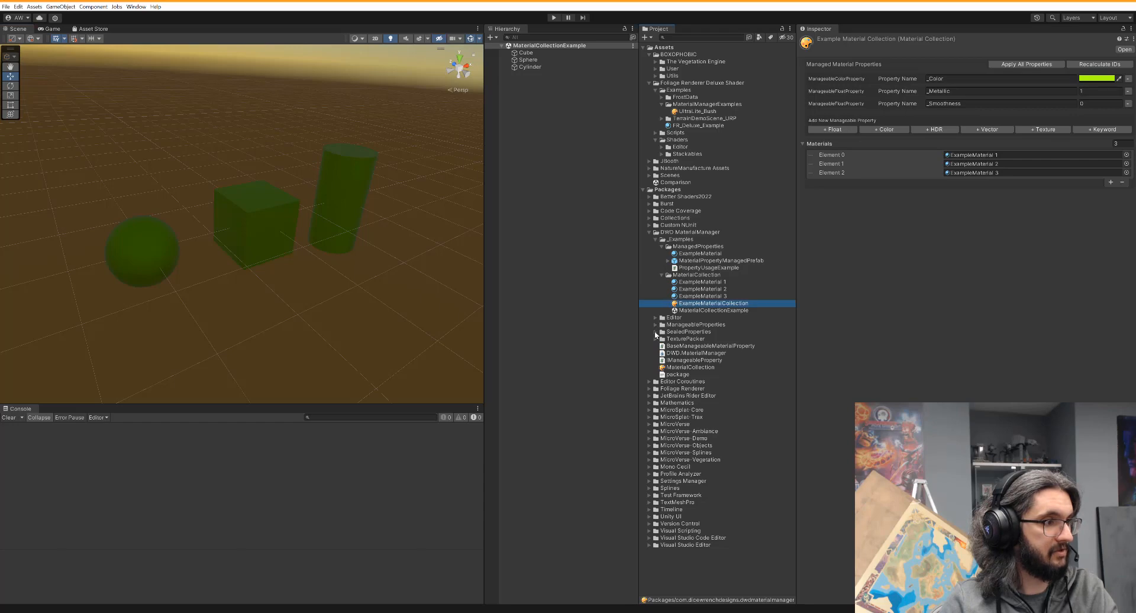
pyautogui.click(704, 389)
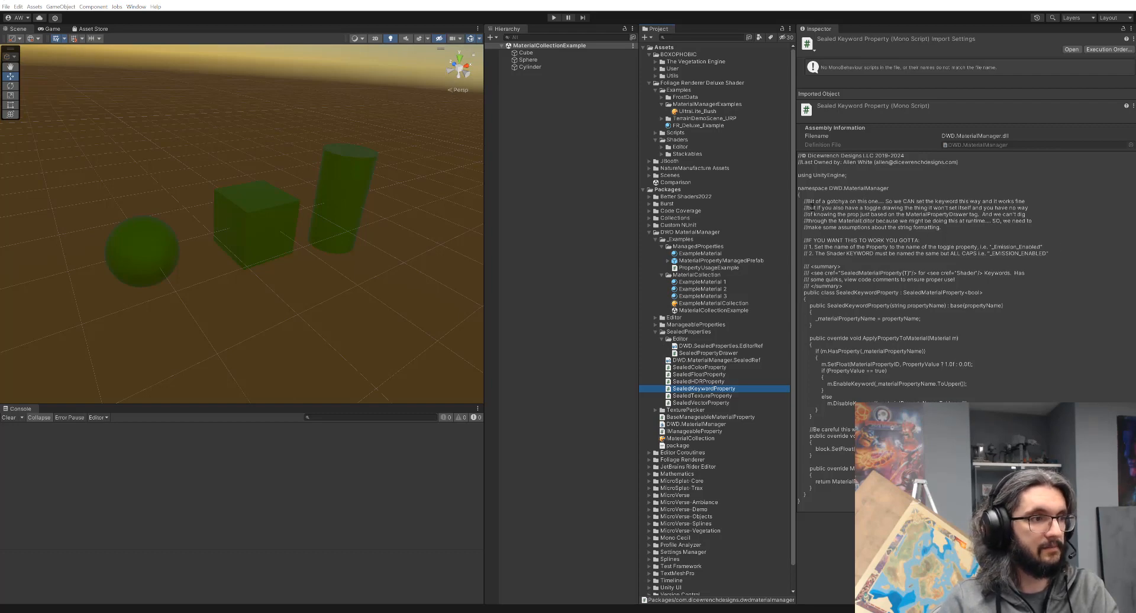
pyautogui.moveTo(807, 202); pyautogui.dragTo(989, 229)
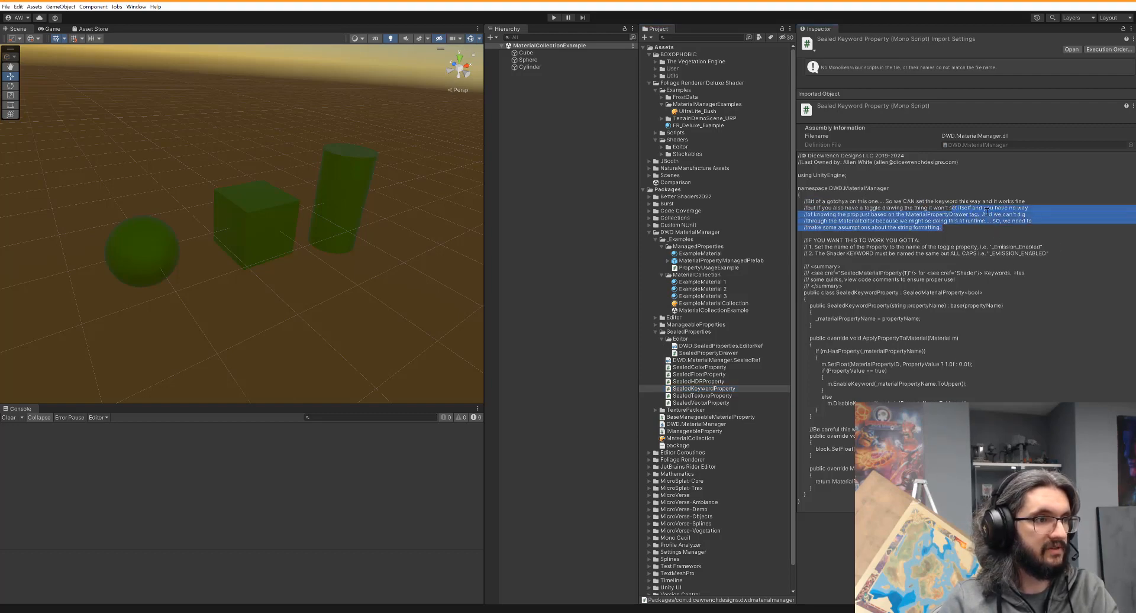
pyautogui.click(890, 234)
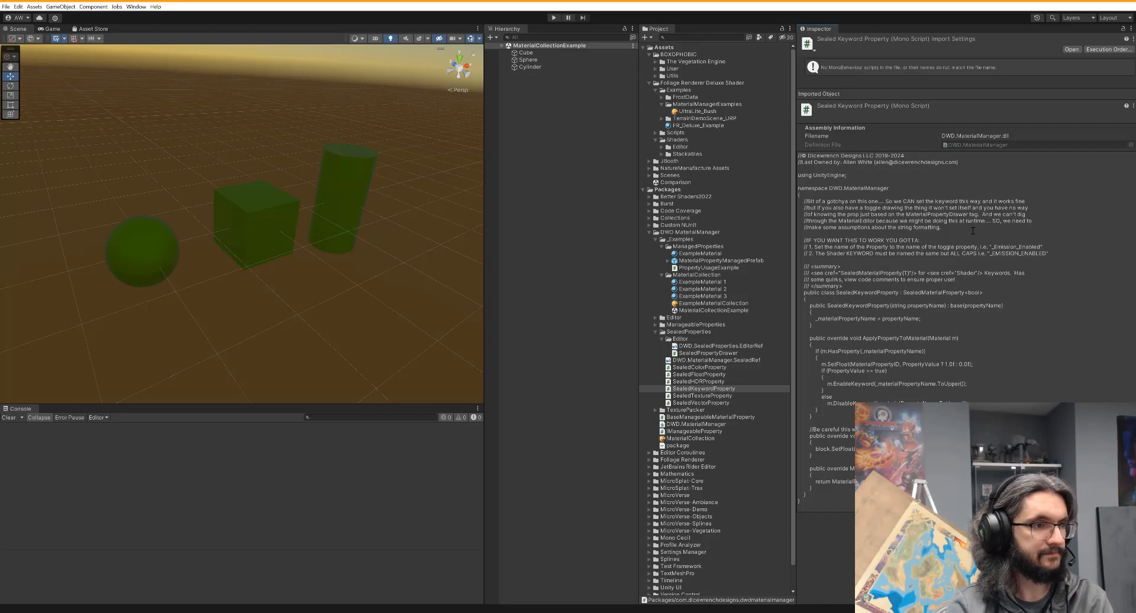
# Review the script's two naming rules for the toggle property and shader keyword, then reselect ExampleMaterialCollection.
pyautogui.moveTo(1048, 253); pyautogui.dragTo(830, 249)
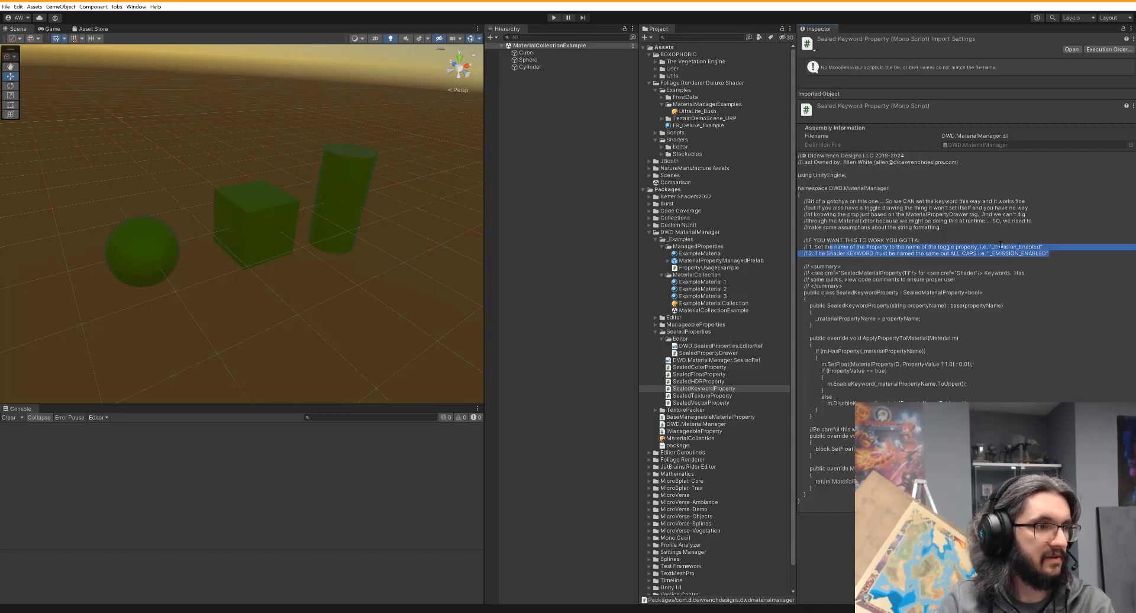
pyautogui.moveTo(996, 247); pyautogui.dragTo(1004, 247)
pyautogui.moveTo(849, 253); pyautogui.dragTo(1044, 255)
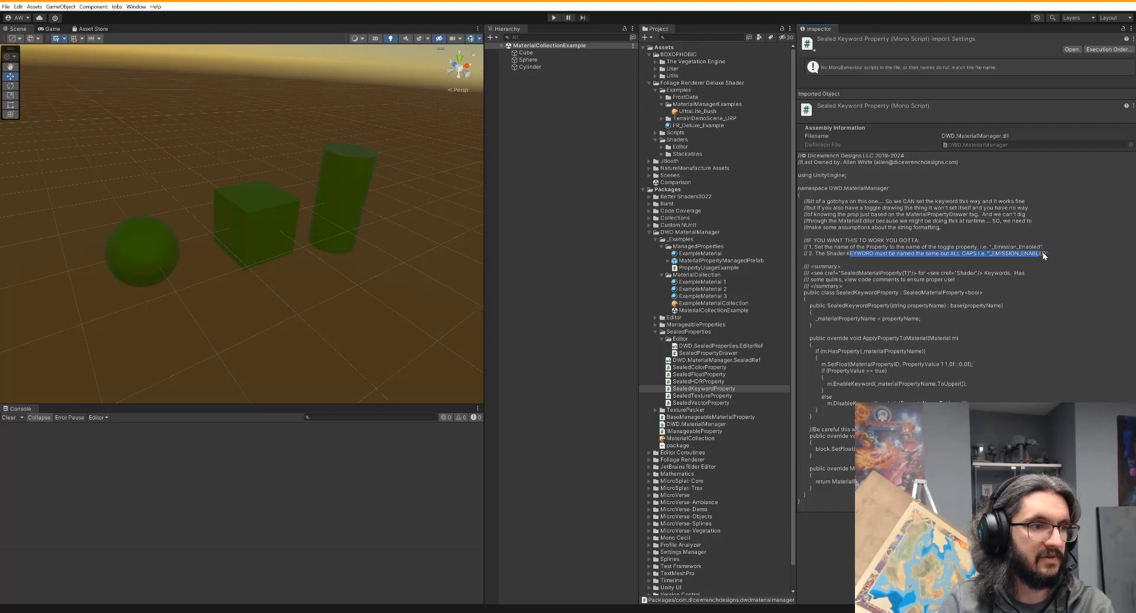
pyautogui.click(1051, 255)
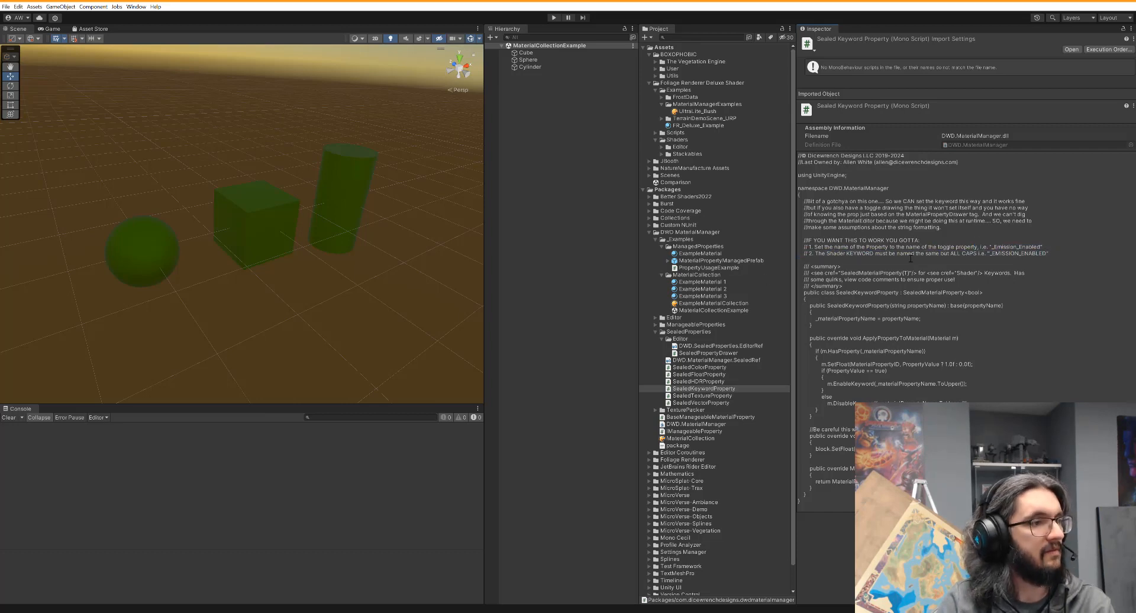
pyautogui.click(693, 303)
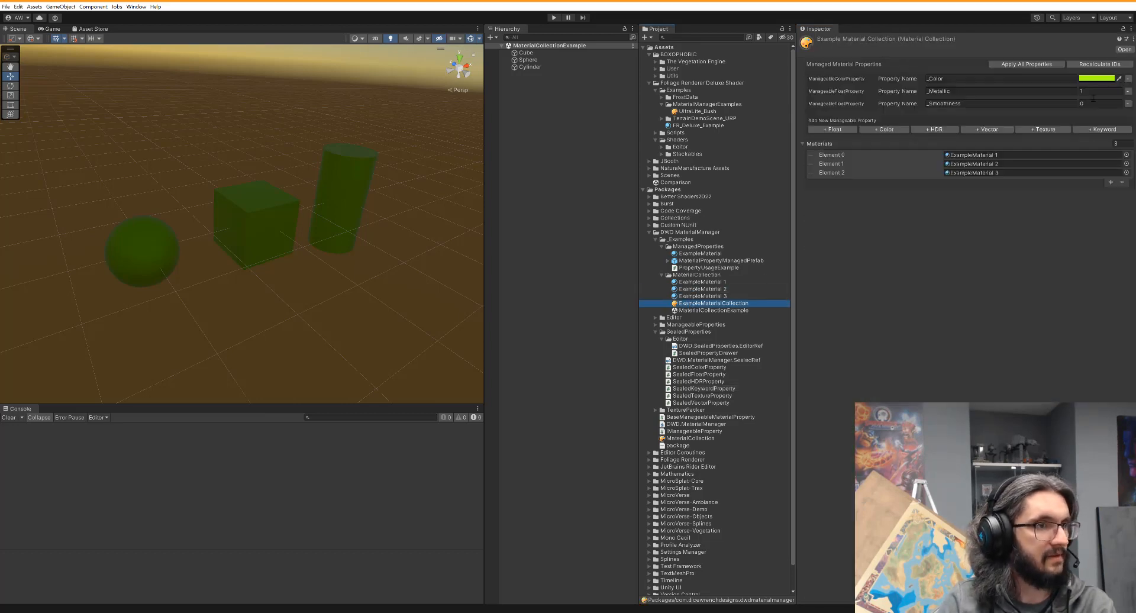